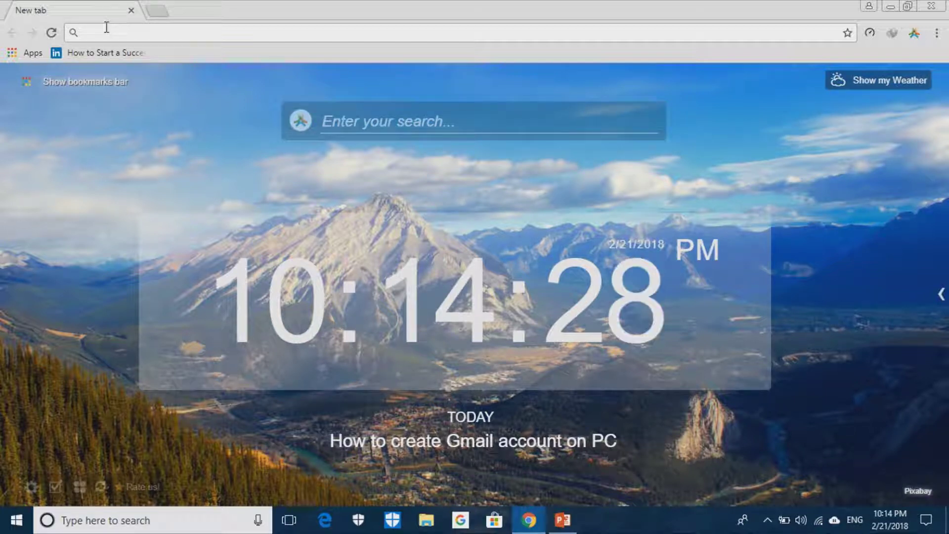
{"action": "type", "text": "g"}
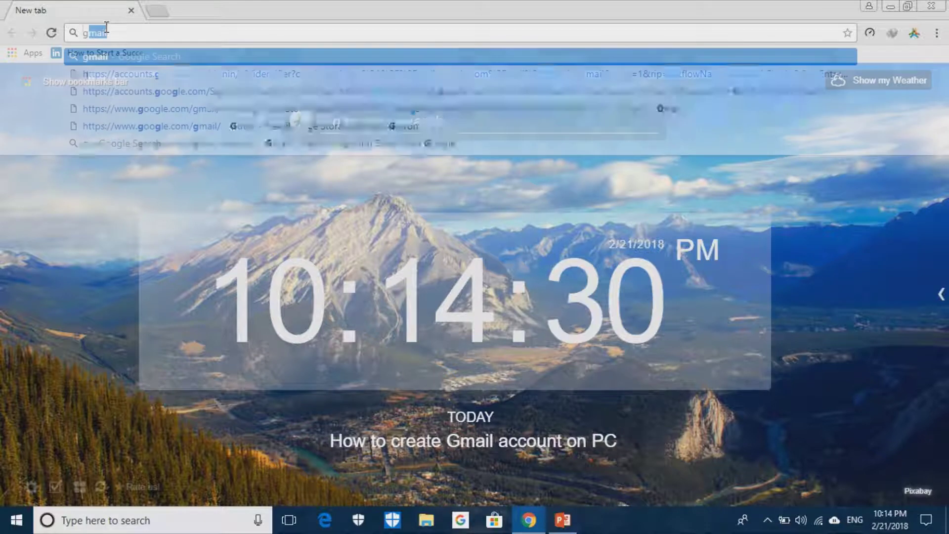
{"action": "type", "text": "mail"}
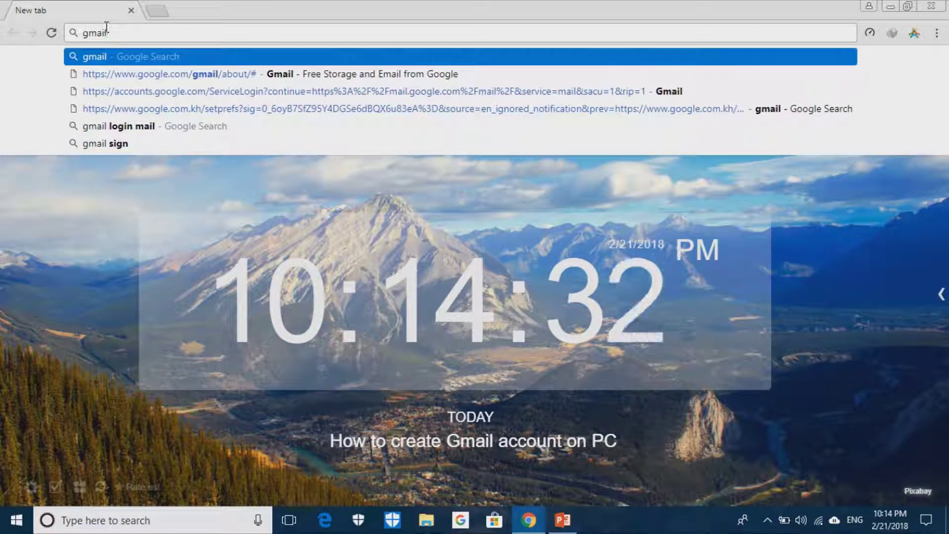
- Search Google for 'gmail' and follow the Gmail - Google result
{"action": "key", "text": "Return"}
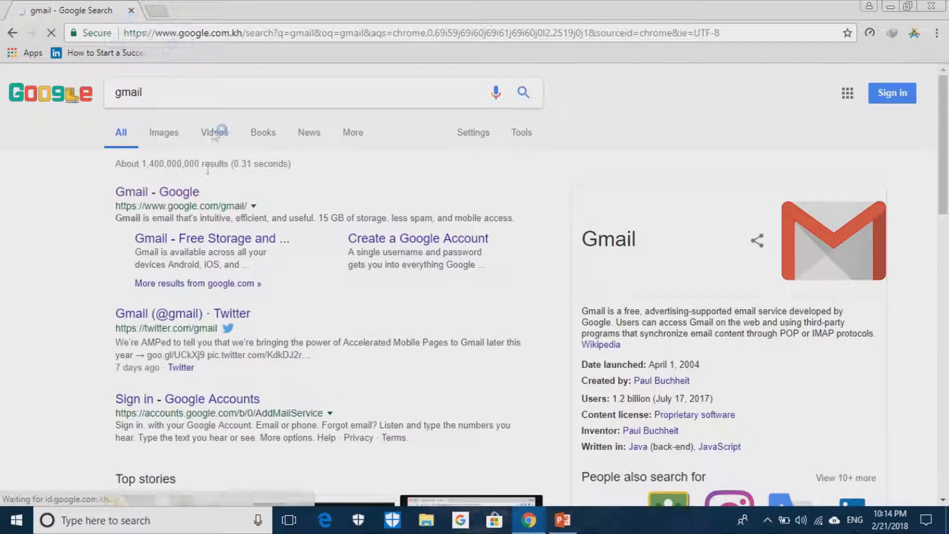
{"action": "left_click", "coordinate": [165, 196]}
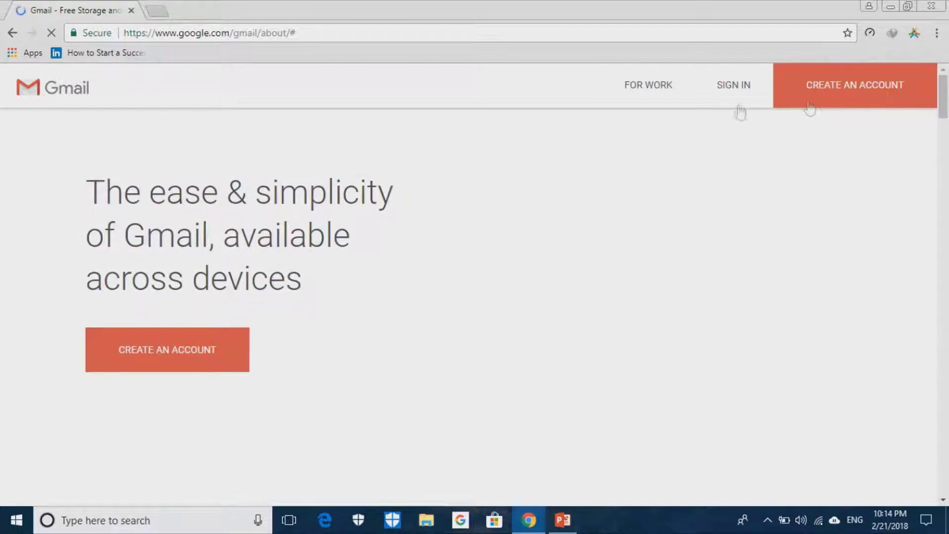
- Start creating a new Google account from the Gmail page's CREATE AN ACCOUNT link
{"action": "left_click", "coordinate": [864, 87]}
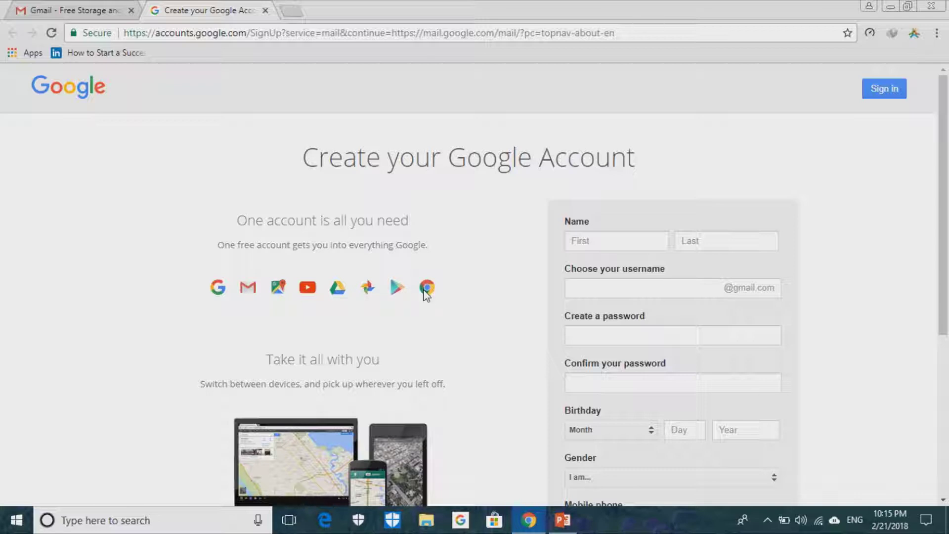
- Fill in the first name, last name (fixing a typo) and username on the sign-up form
{"action": "left_click", "coordinate": [607, 242]}
{"action": "type", "text": "Ci"}
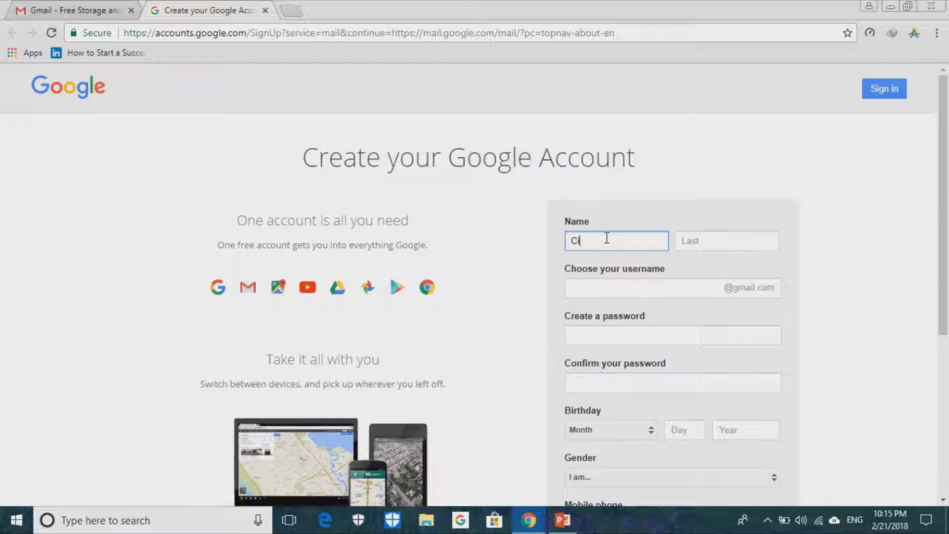
{"action": "type", "text": "hhtain"}
{"action": "left_click", "coordinate": [690, 240]}
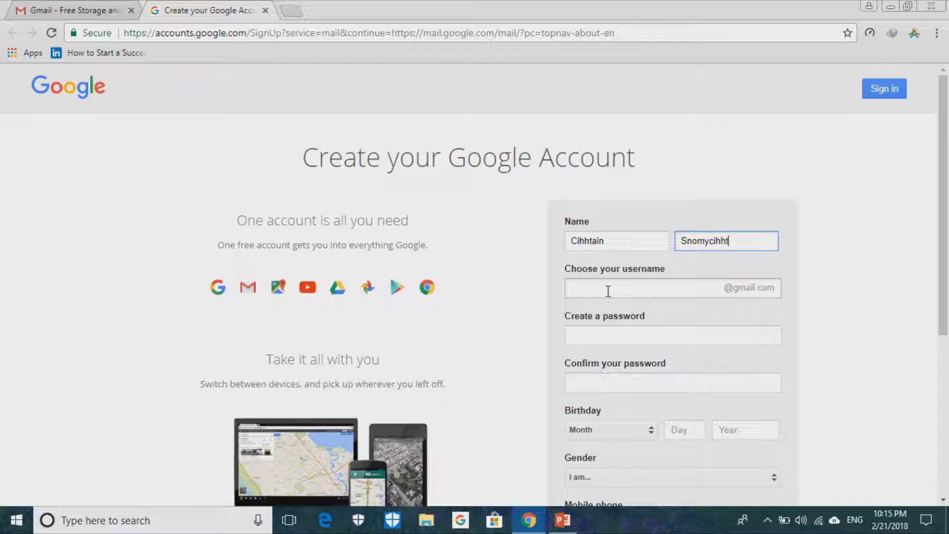
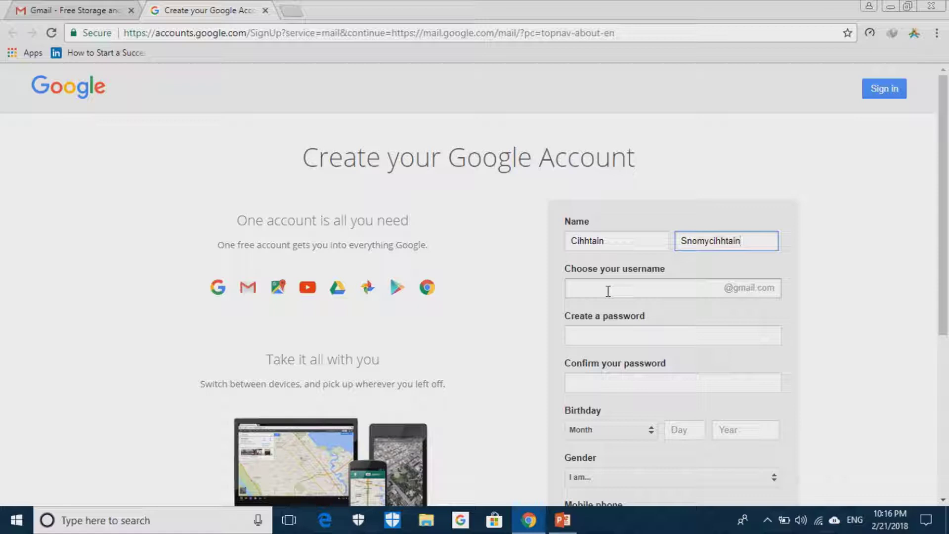
{"action": "left_click", "coordinate": [597, 290]}
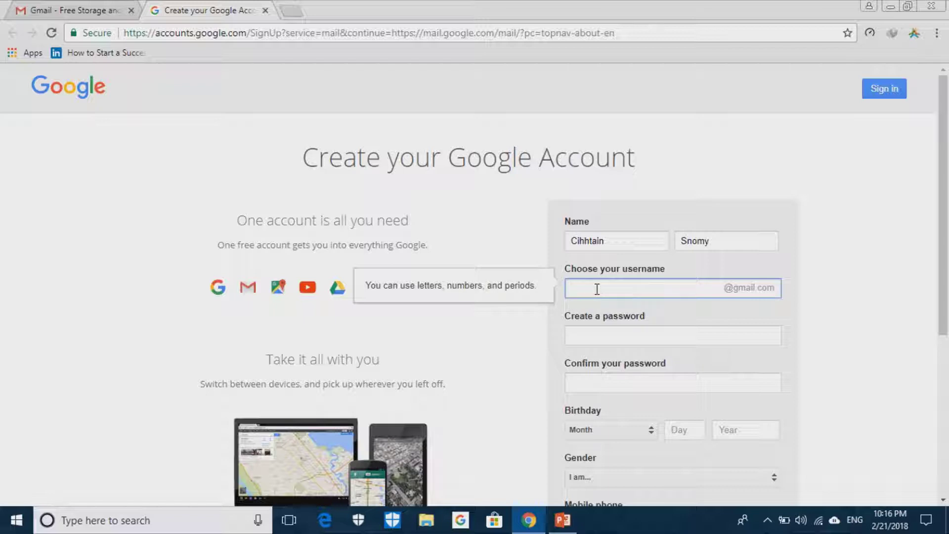
{"action": "left_click", "coordinate": [653, 337]}
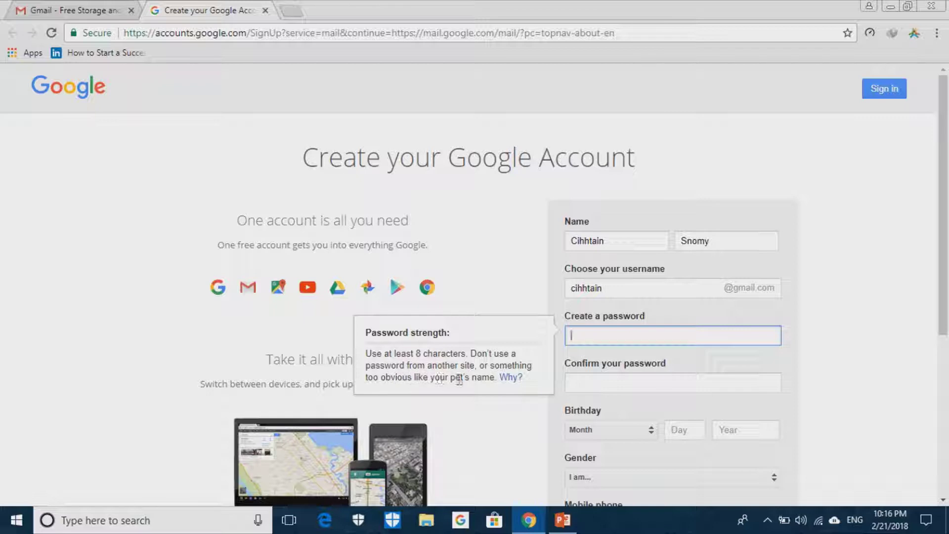
- Enter a password and confirm it, retyping until the mismatch warning clears
{"action": "left_click", "coordinate": [618, 338]}
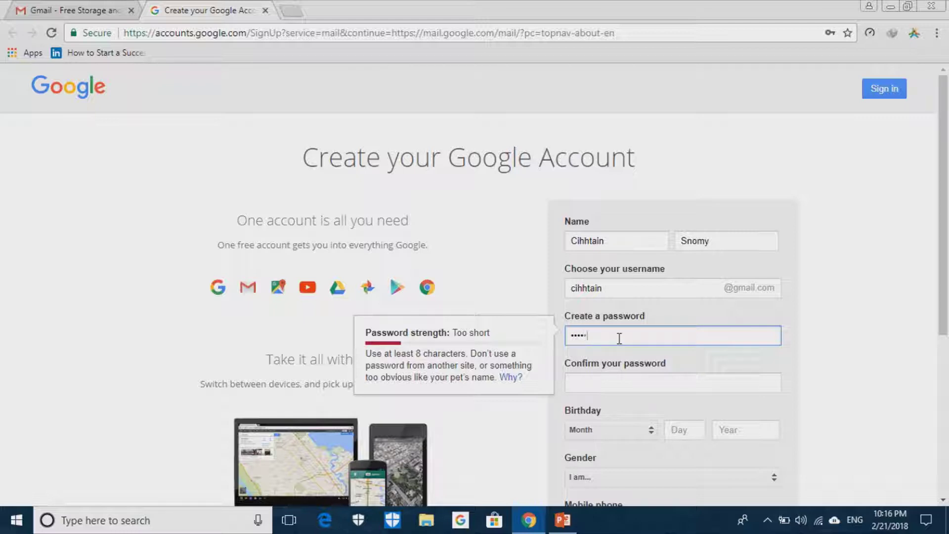
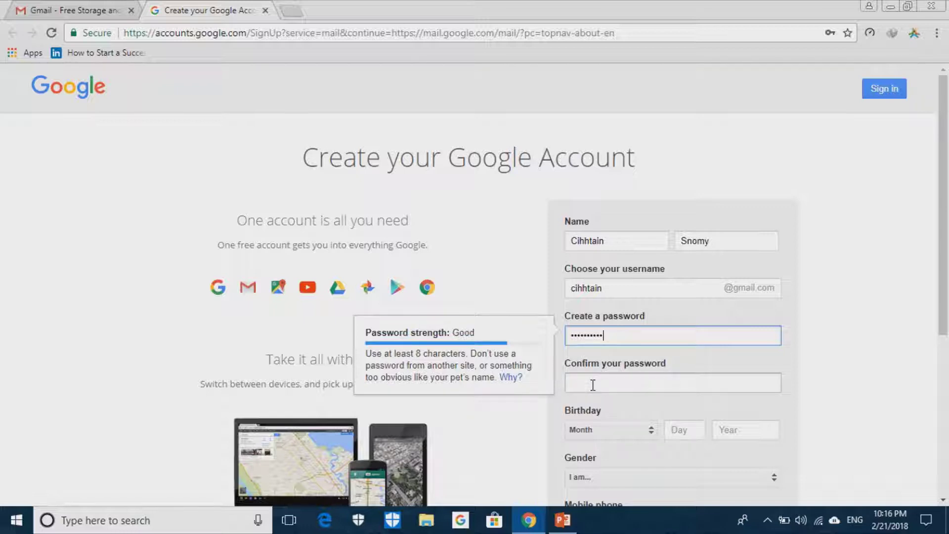
{"action": "left_click", "coordinate": [592, 384]}
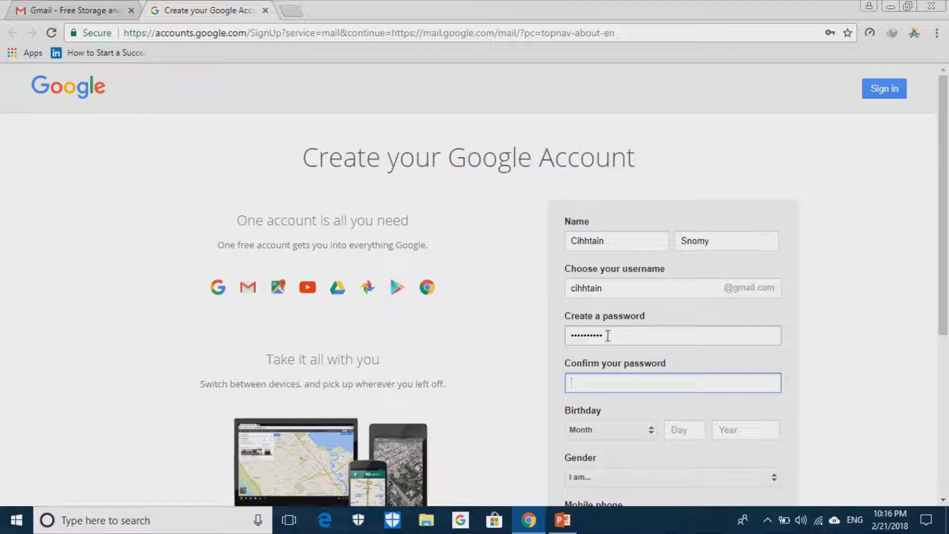
{"action": "left_click_drag", "start_coordinate": [568, 335], "coordinate": [606, 334]}
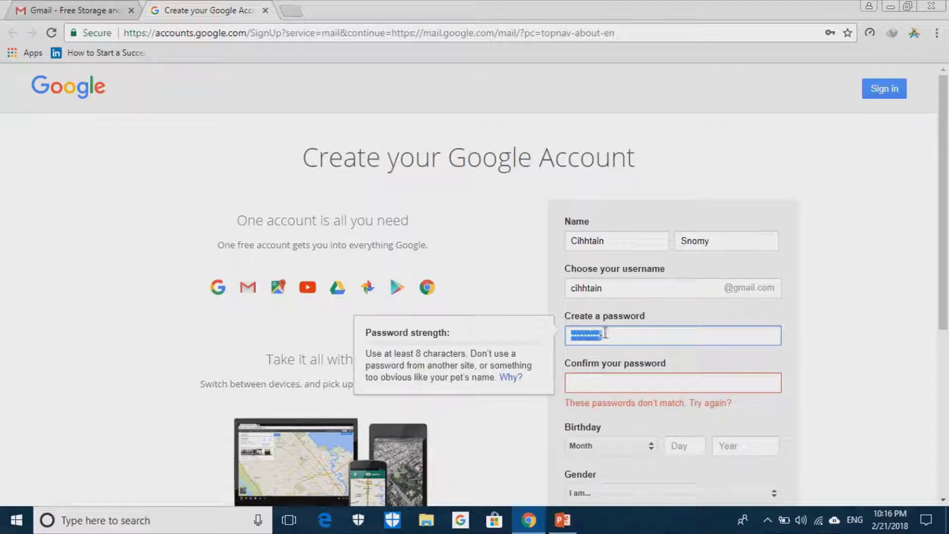
{"action": "left_click", "coordinate": [575, 382]}
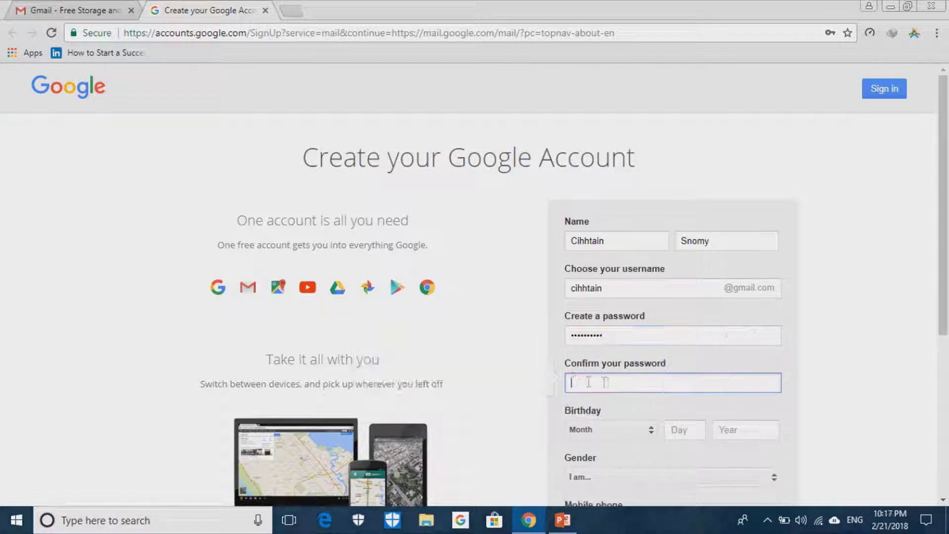
{"action": "left_click", "coordinate": [599, 334]}
{"action": "left_click", "coordinate": [576, 379]}
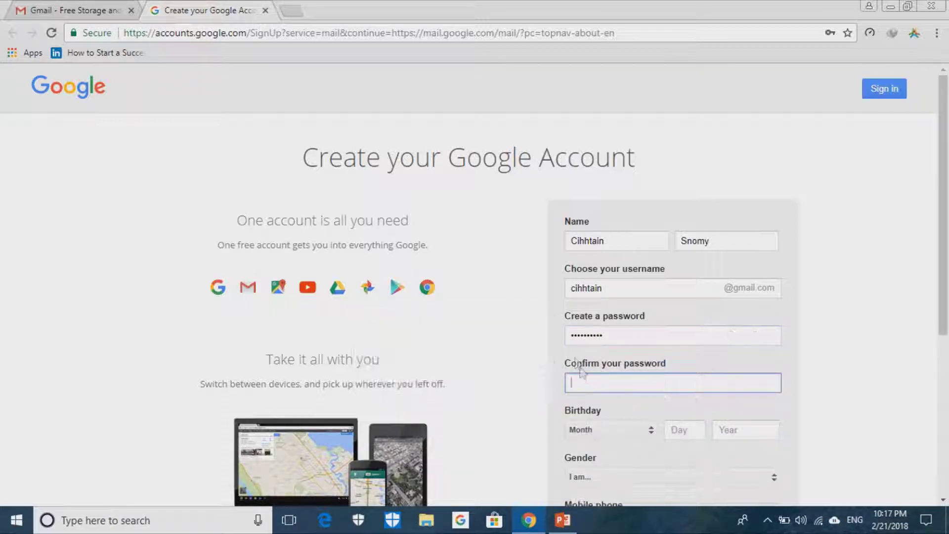
{"action": "left_click", "coordinate": [575, 337]}
{"action": "left_click_drag", "start_coordinate": [572, 337], "coordinate": [605, 336]}
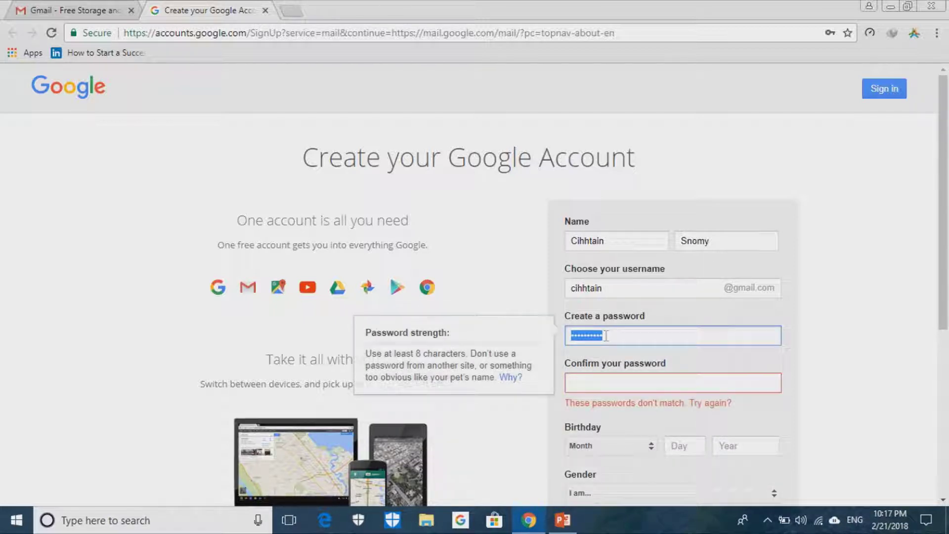
{"action": "left_click", "coordinate": [739, 238]}
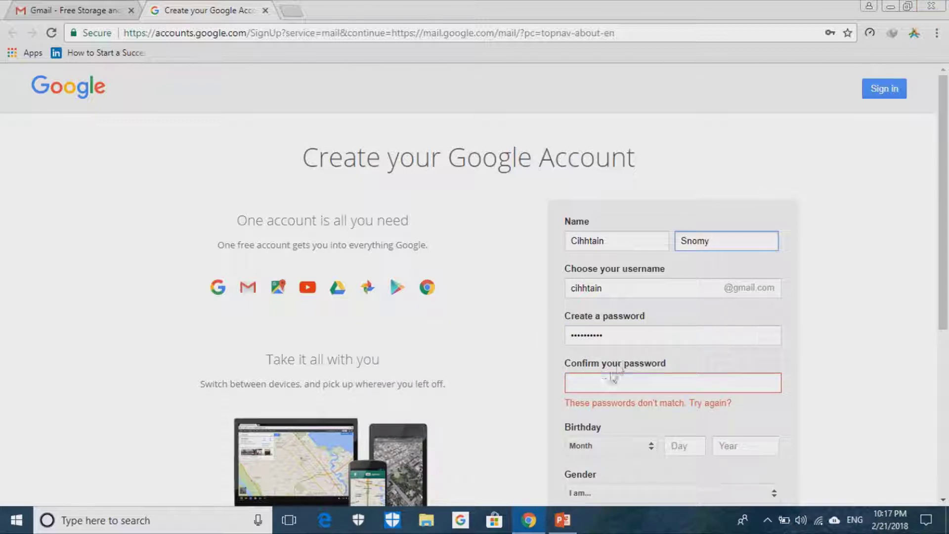
{"action": "left_click", "coordinate": [602, 382]}
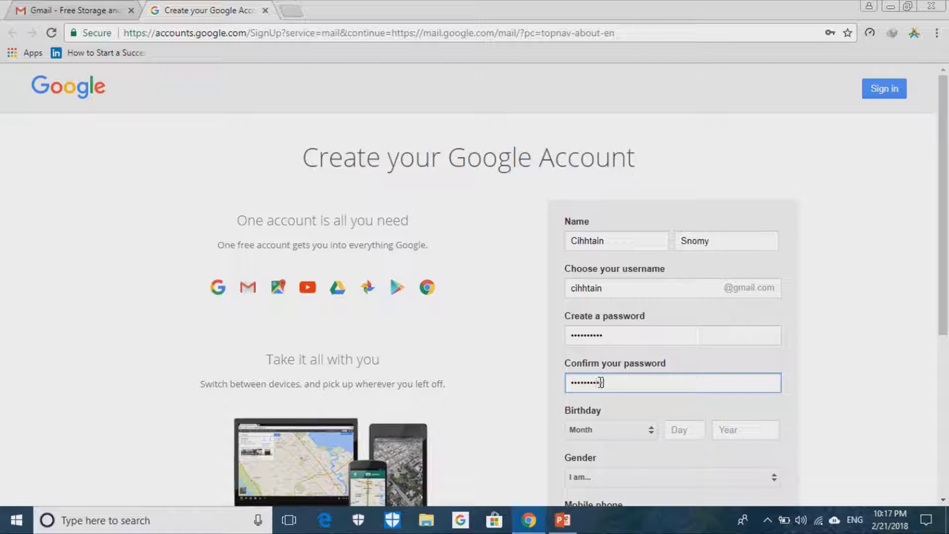
- Set the birthday to January 1, 1999
{"action": "left_click", "coordinate": [616, 430]}
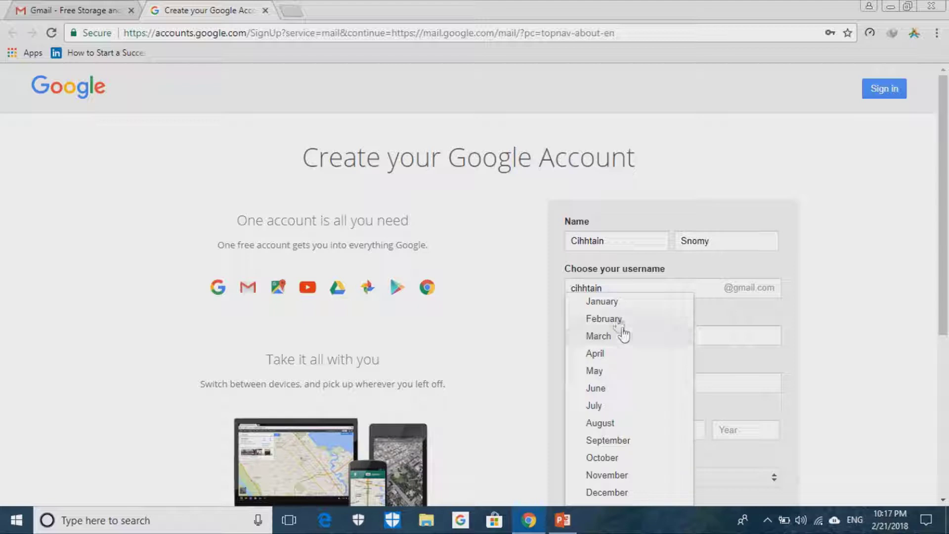
{"action": "left_click", "coordinate": [736, 377]}
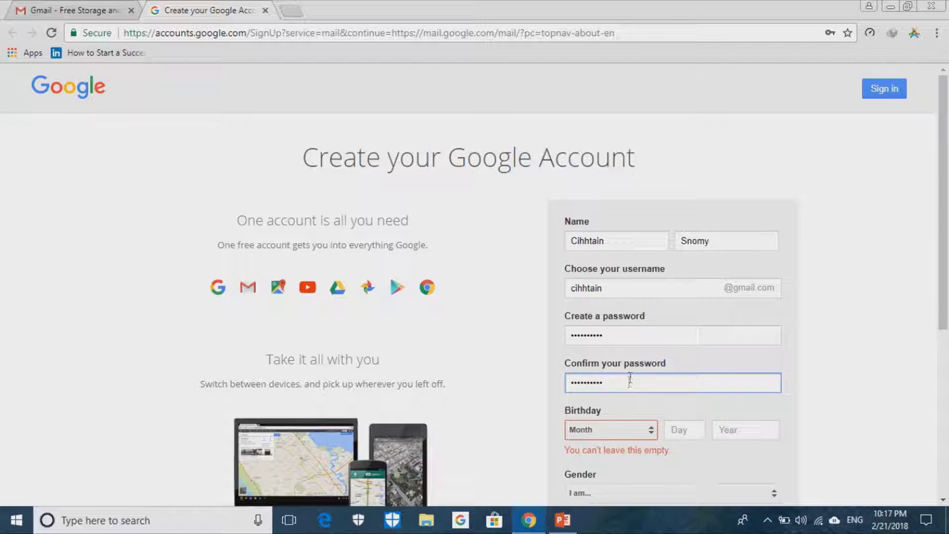
{"action": "left_click", "coordinate": [620, 435]}
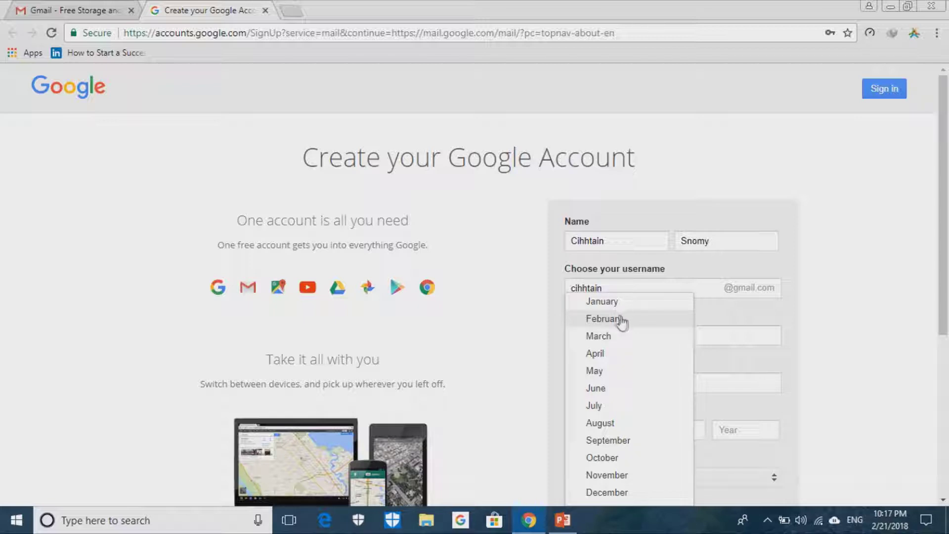
{"action": "left_click", "coordinate": [610, 307]}
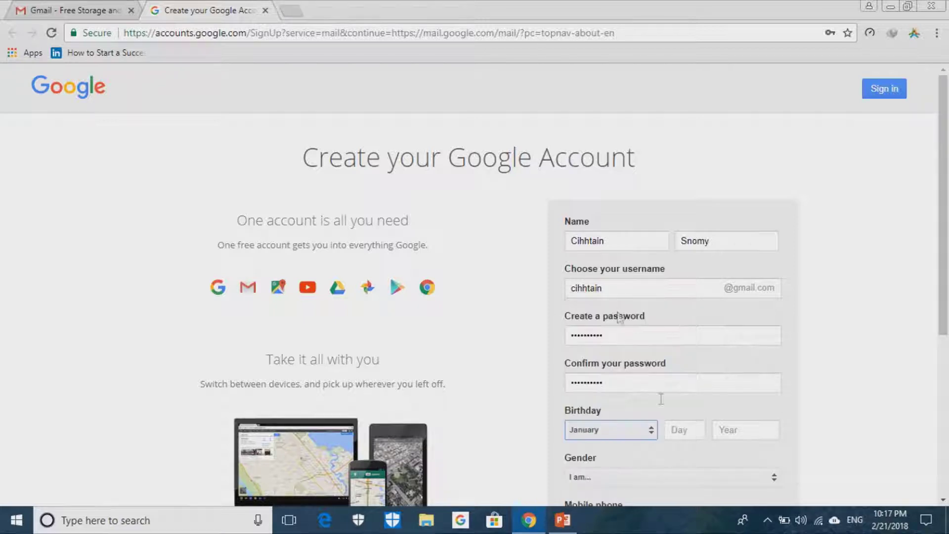
{"action": "left_click", "coordinate": [687, 430]}
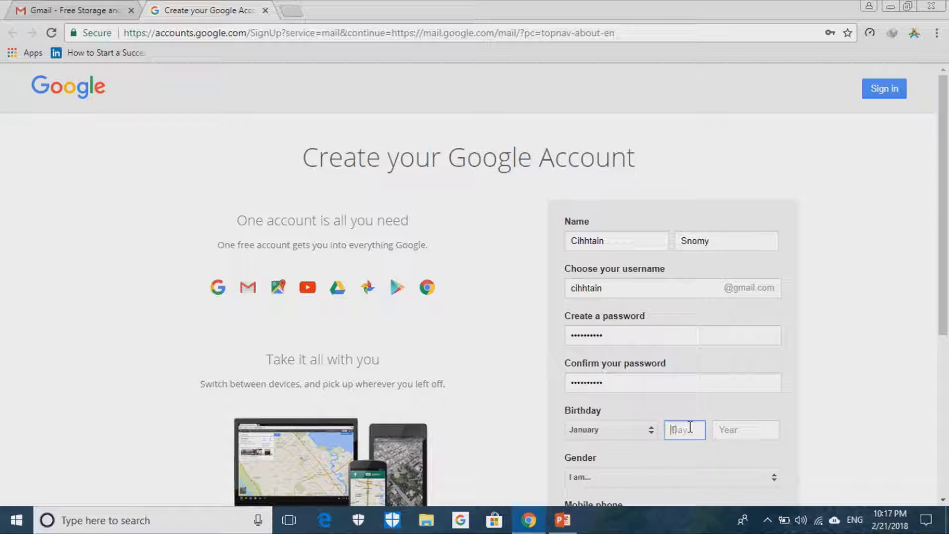
{"action": "type", "text": "1"}
{"action": "left_click", "coordinate": [748, 438]}
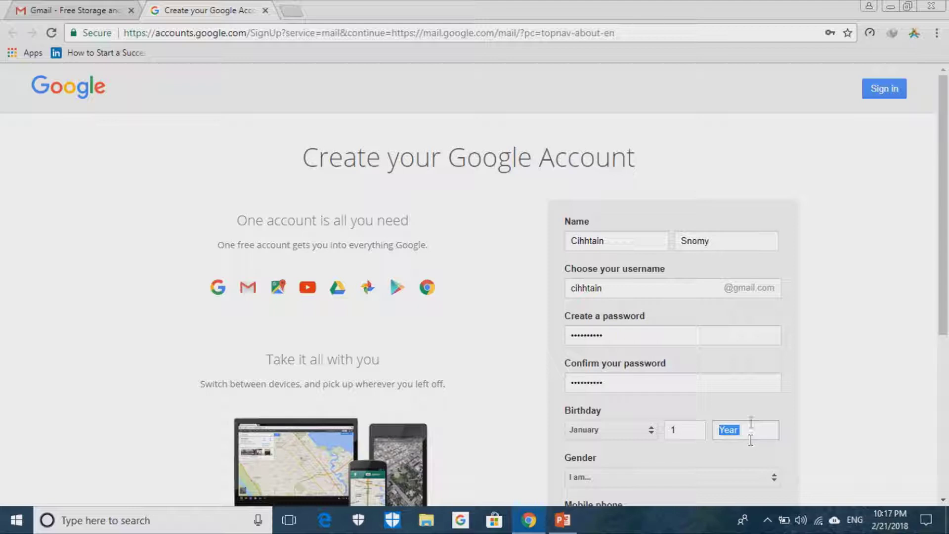
{"action": "left_click", "coordinate": [730, 435]}
{"action": "type", "text": "1999"}
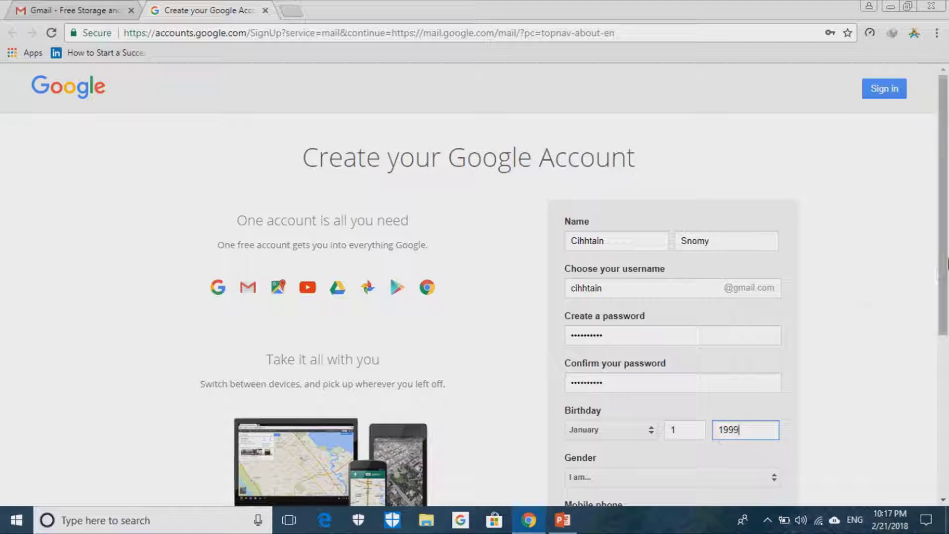
{"action": "left_click_drag", "start_coordinate": [943, 266], "coordinate": [945, 344]}
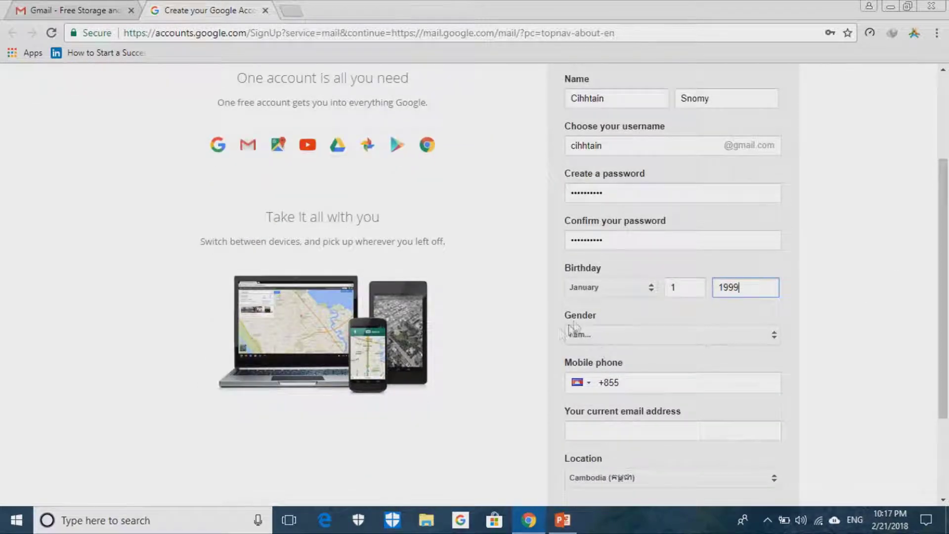
- Set gender to Male and begin the mobile phone number
{"action": "left_click", "coordinate": [636, 338]}
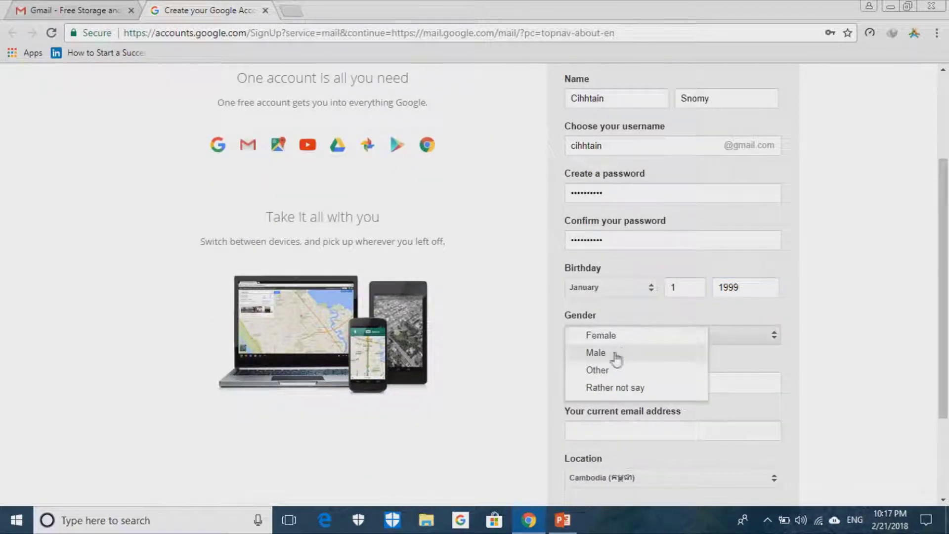
{"action": "left_click", "coordinate": [615, 352]}
{"action": "left_click", "coordinate": [620, 338]}
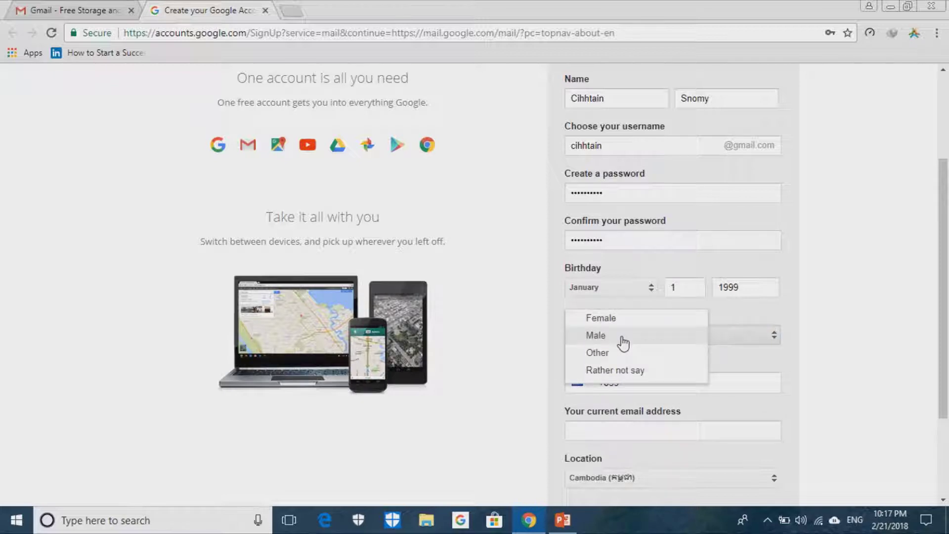
{"action": "left_click", "coordinate": [651, 380]}
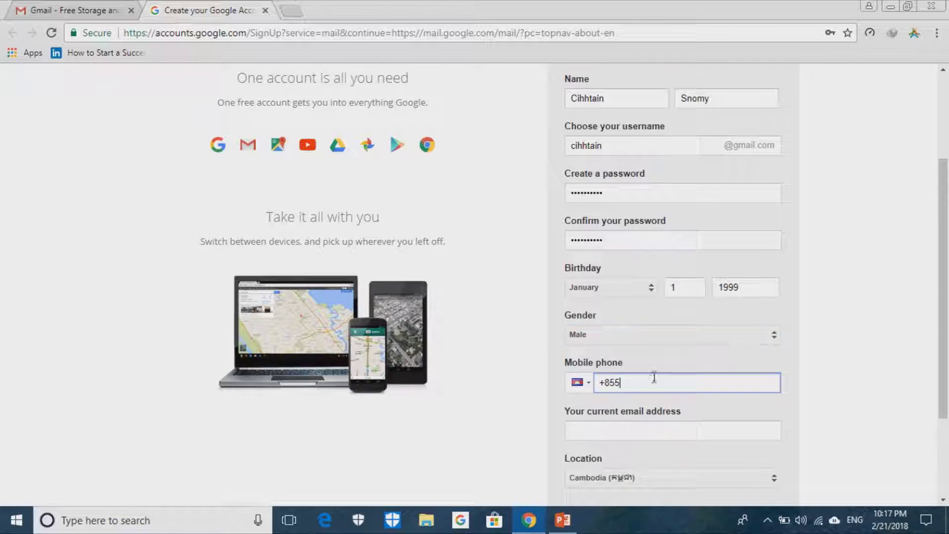
- Keep Cambodia +855 as dialling code and set the location to Cambodia
{"action": "left_click", "coordinate": [590, 384]}
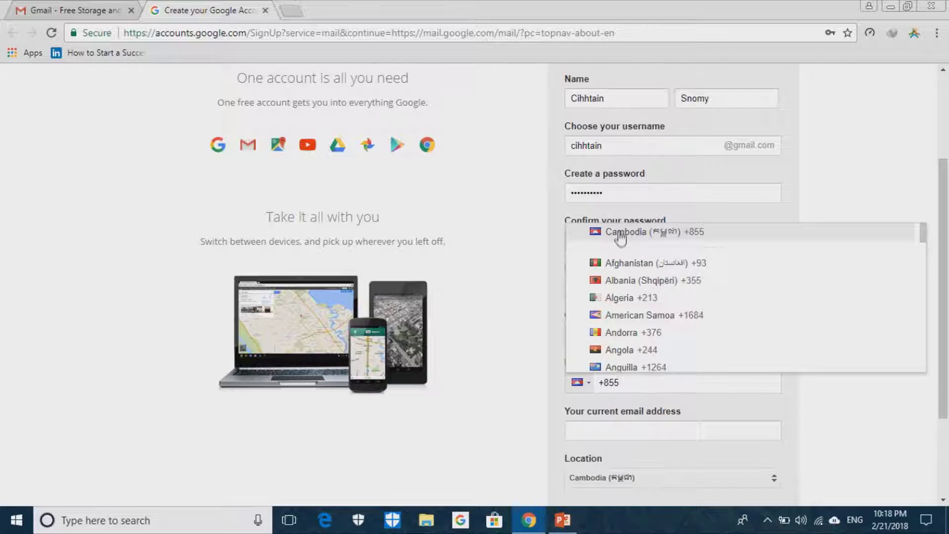
{"action": "left_click", "coordinate": [620, 236]}
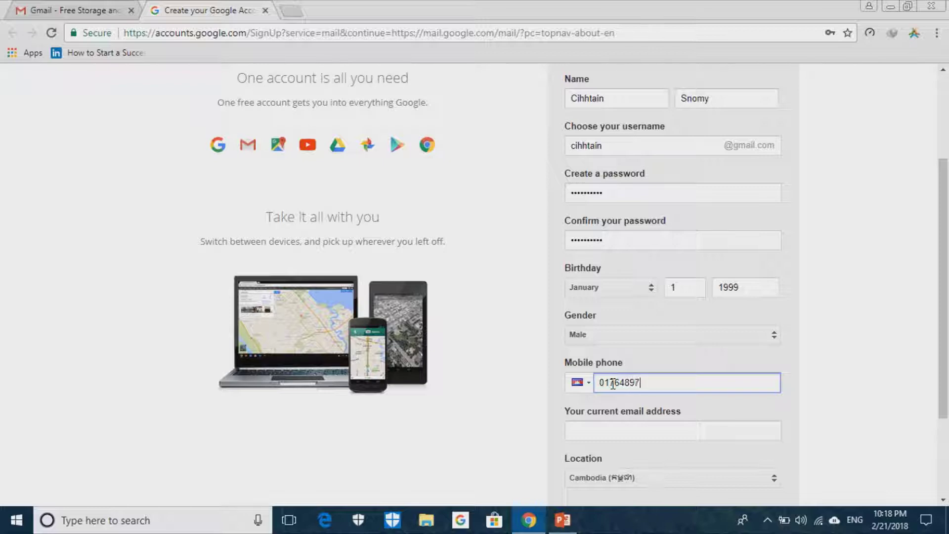
{"action": "left_click", "coordinate": [640, 476]}
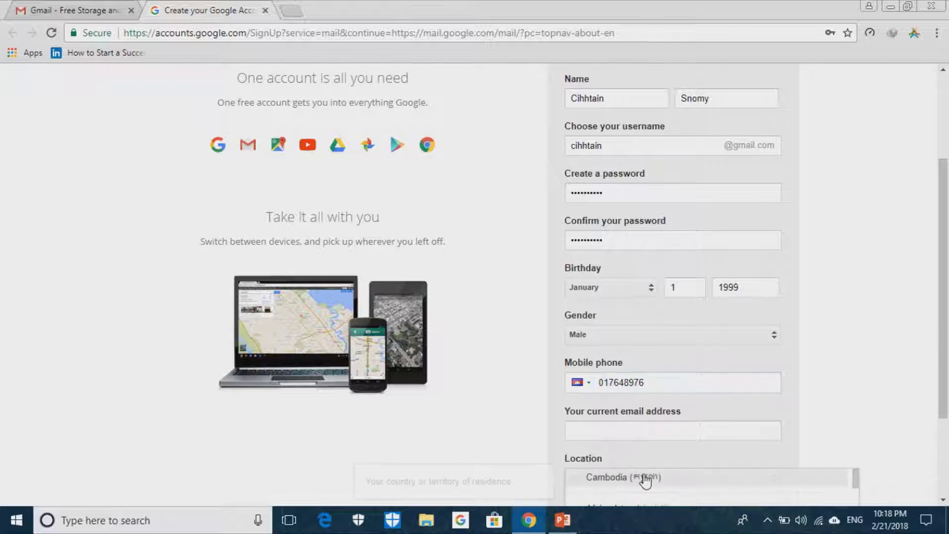
{"action": "left_click", "coordinate": [649, 478]}
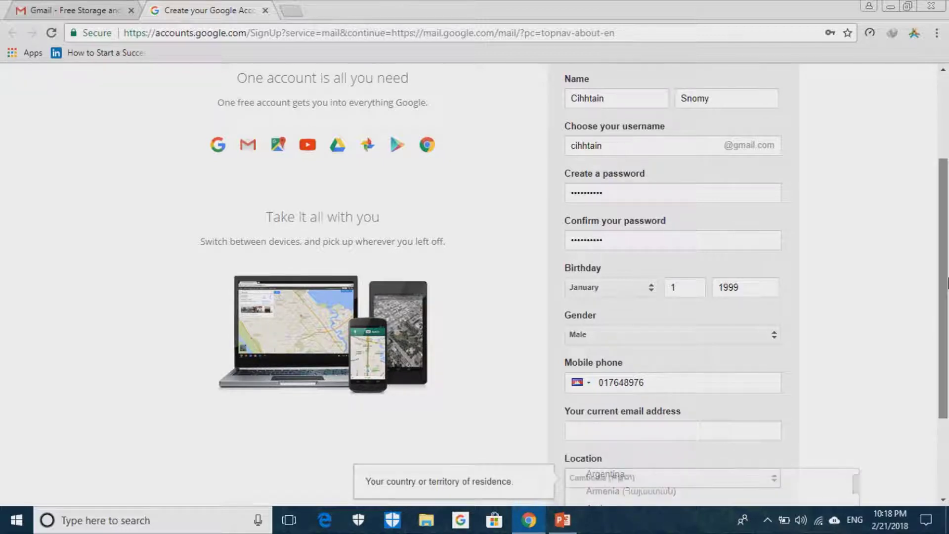
{"action": "scroll", "coordinate": [648, 478], "scroll_direction": "down", "scroll_amount": 1}
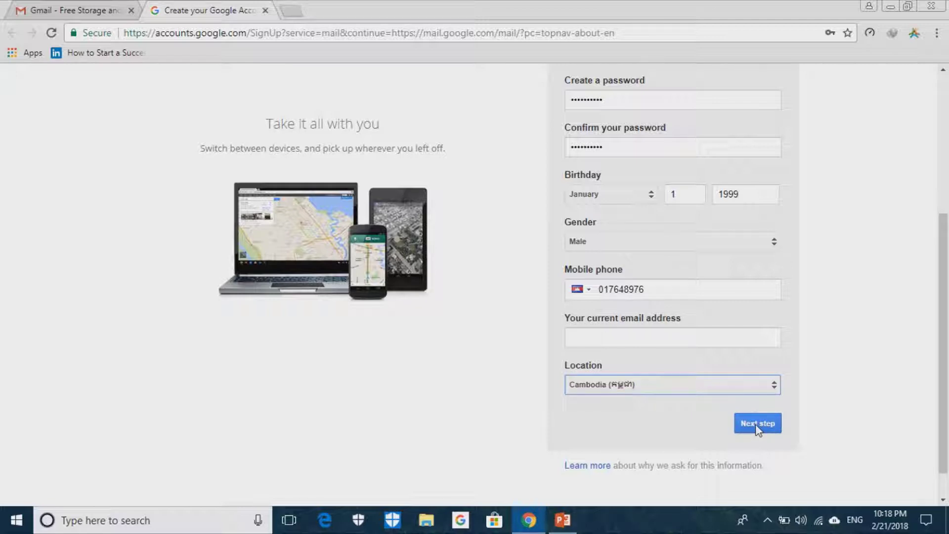
- Submit the sign-up details and accept the Privacy and Terms agreement
{"action": "left_click", "coordinate": [757, 424]}
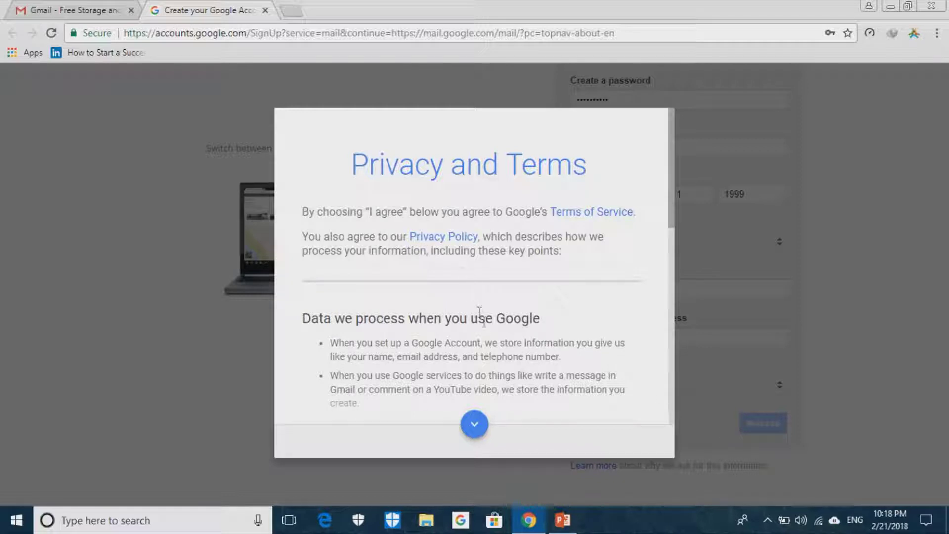
{"action": "scroll", "coordinate": [478, 311], "scroll_direction": "down", "scroll_amount": 3}
{"action": "left_click_drag", "start_coordinate": [669, 206], "coordinate": [660, 417]}
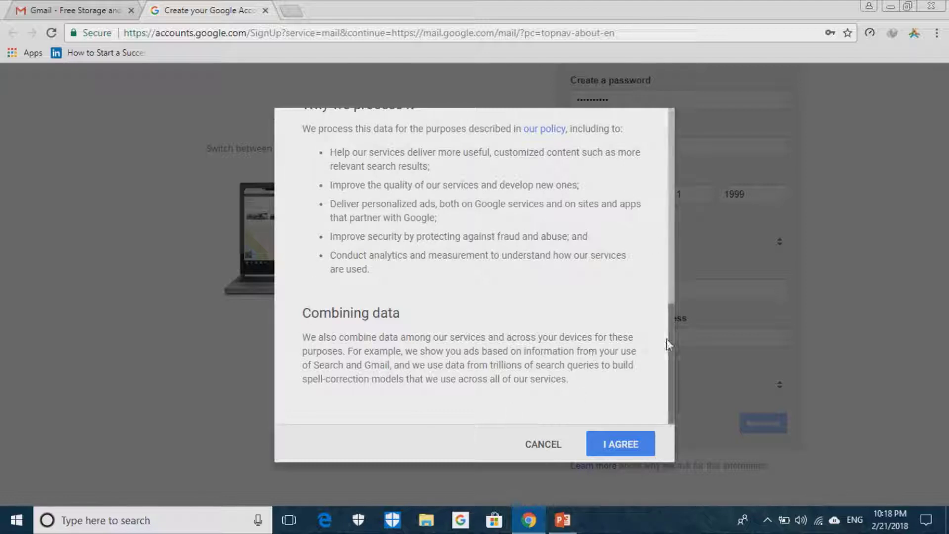
{"action": "scroll", "coordinate": [670, 333], "scroll_direction": "up", "scroll_amount": 5}
{"action": "mouse_move", "coordinate": [669, 333]}
{"action": "left_mouse_down"}
{"action": "mouse_move", "coordinate": [669, 141]}
{"action": "mouse_move", "coordinate": [669, 323]}
{"action": "left_mouse_up"}
{"action": "scroll", "coordinate": [669, 327], "scroll_direction": "down", "scroll_amount": 2}
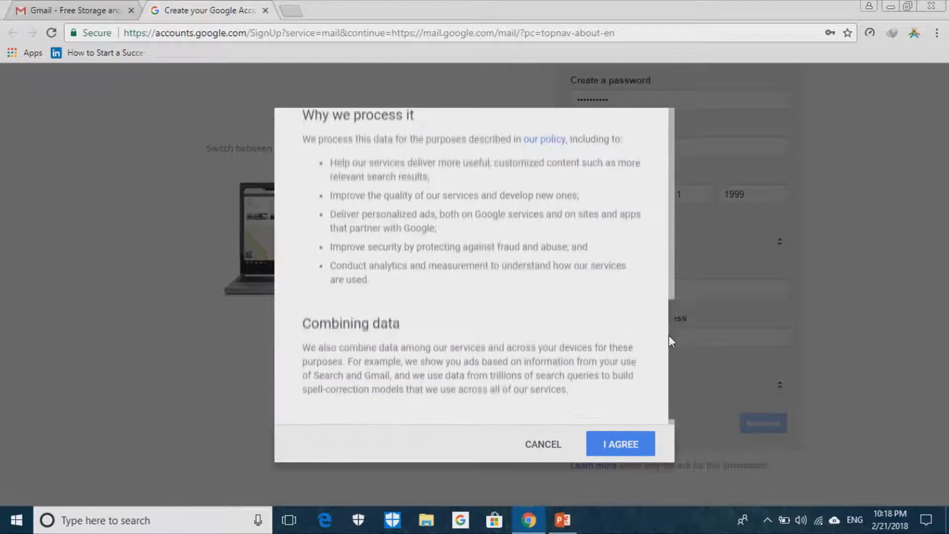
{"action": "scroll", "coordinate": [670, 340], "scroll_direction": "down", "scroll_amount": 1}
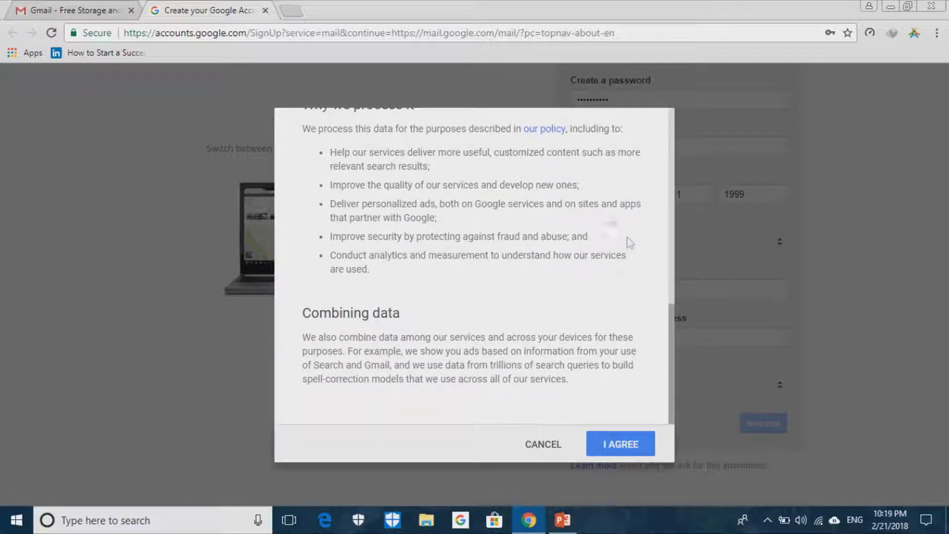
{"action": "left_click", "coordinate": [615, 444]}
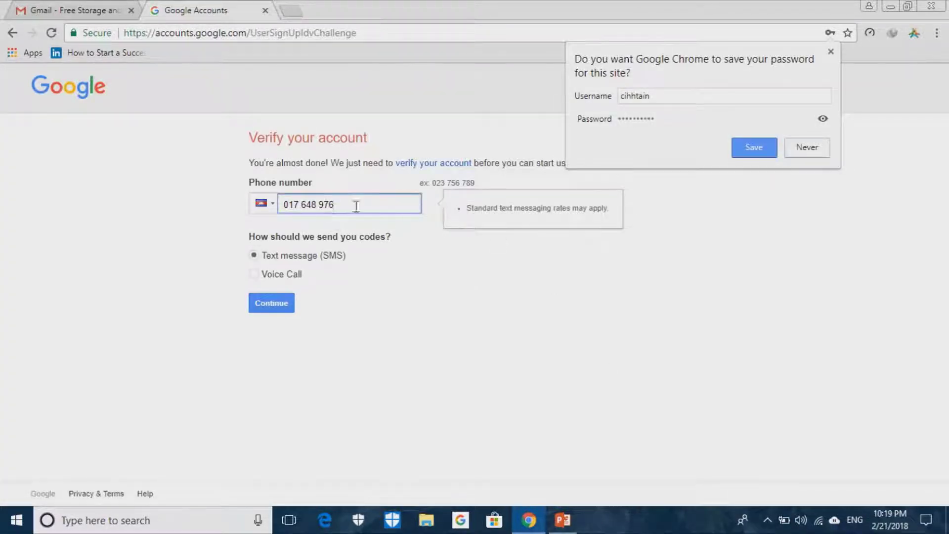
- Decline Chrome's save-password offer and request a verification code by text message
{"action": "left_click", "coordinate": [815, 148]}
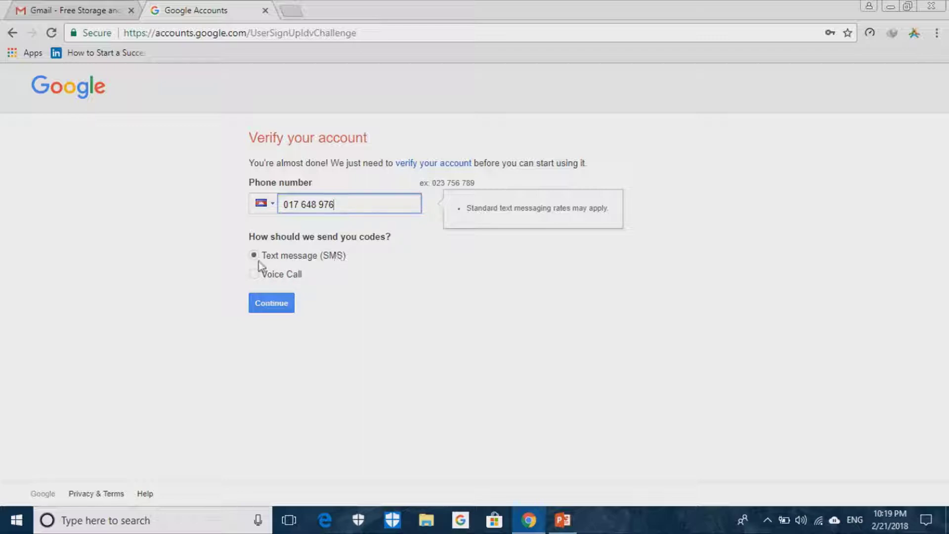
{"action": "left_click", "coordinate": [274, 305]}
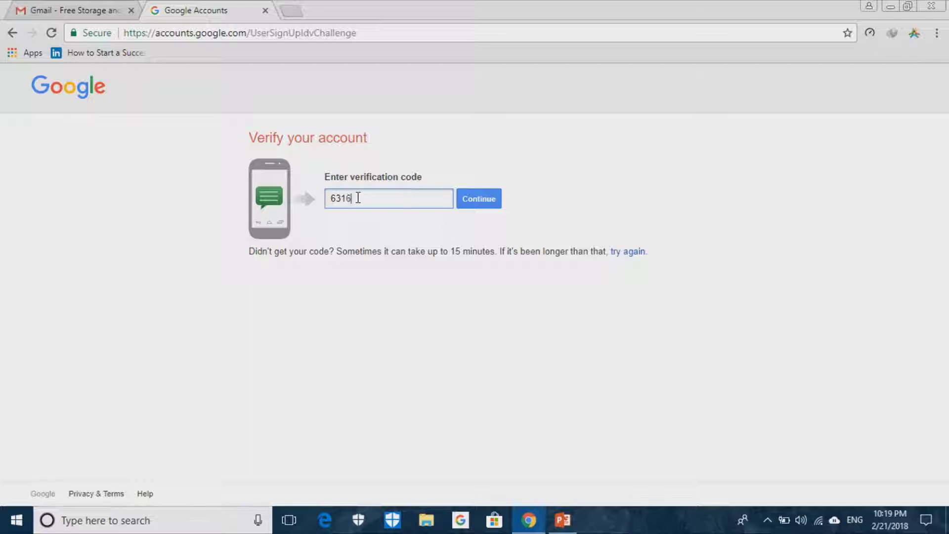
- Submit the SMS verification code to verify the new account
{"action": "left_click", "coordinate": [472, 205]}
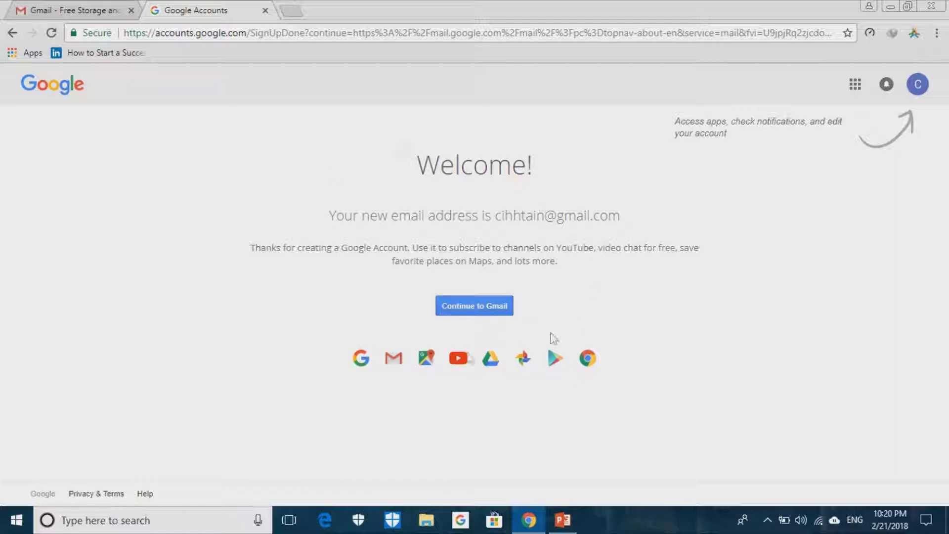
- Continue from the Welcome page into the new Gmail mailbox
{"action": "left_click", "coordinate": [469, 307]}
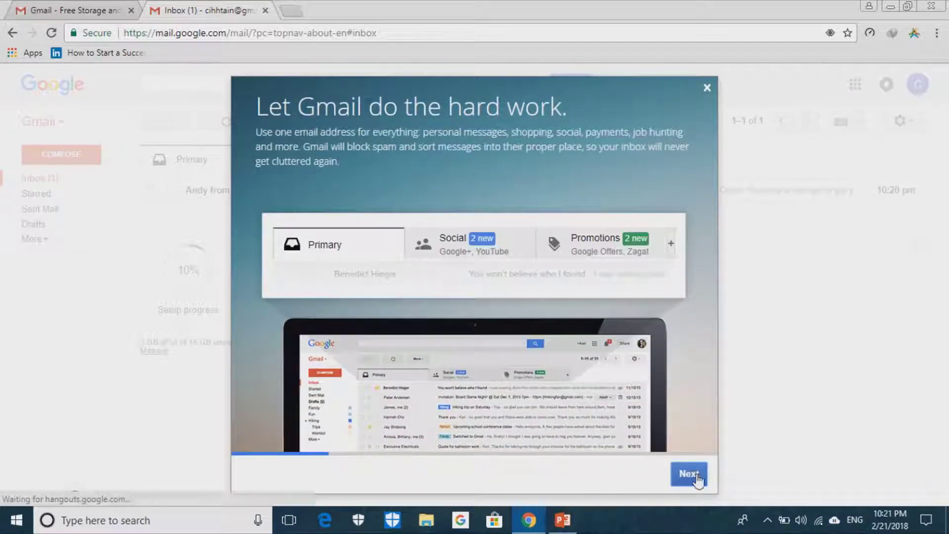
- Step through all Gmail introduction slides and go to the inbox showing Google's welcome message
{"action": "left_click", "coordinate": [690, 474]}
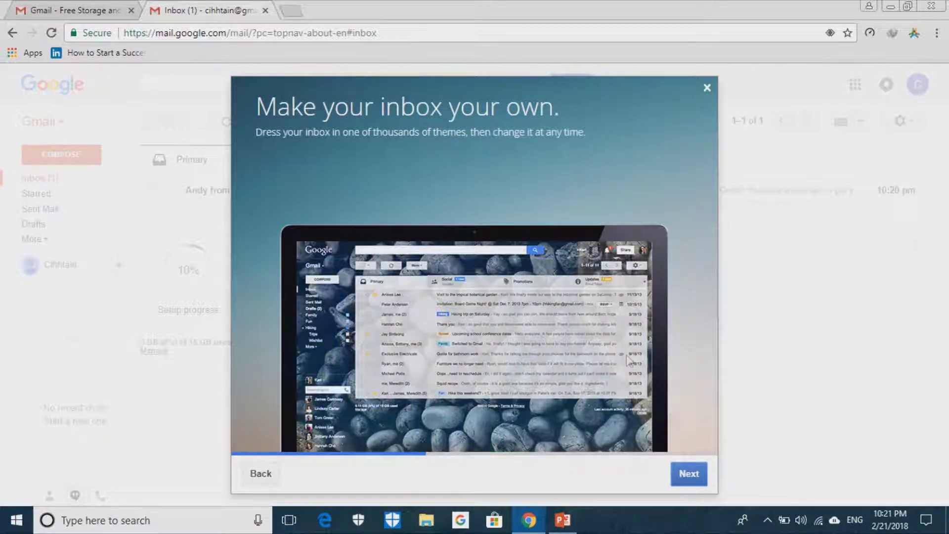
{"action": "left_click", "coordinate": [693, 478]}
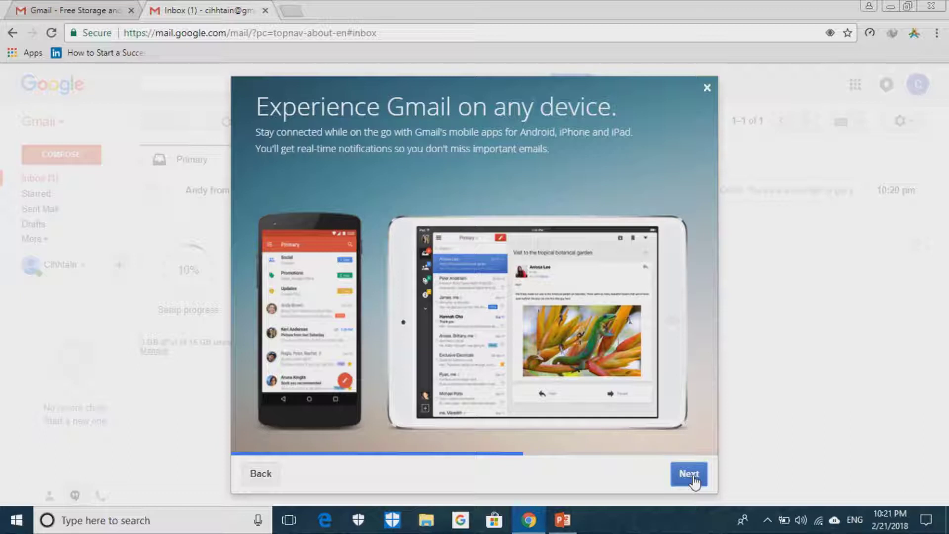
{"action": "left_click", "coordinate": [693, 479]}
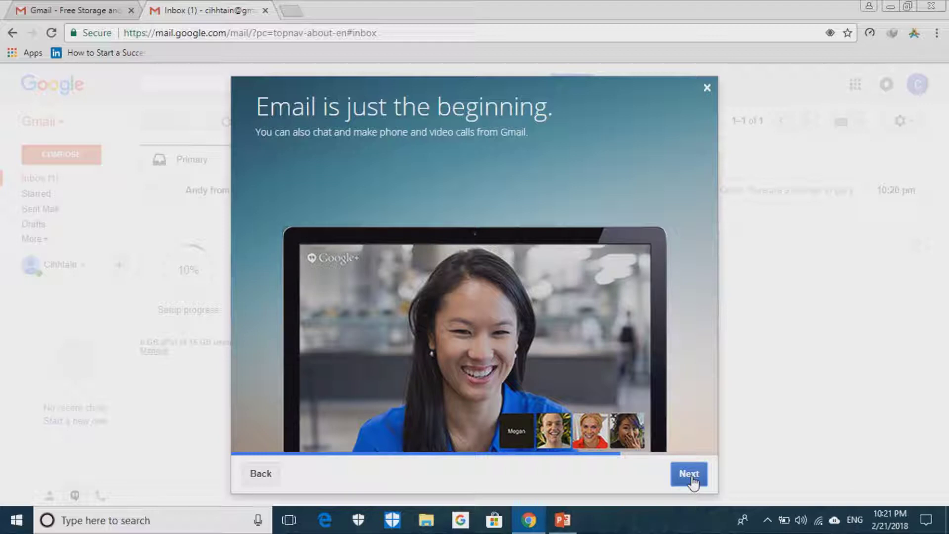
{"action": "left_click", "coordinate": [692, 479]}
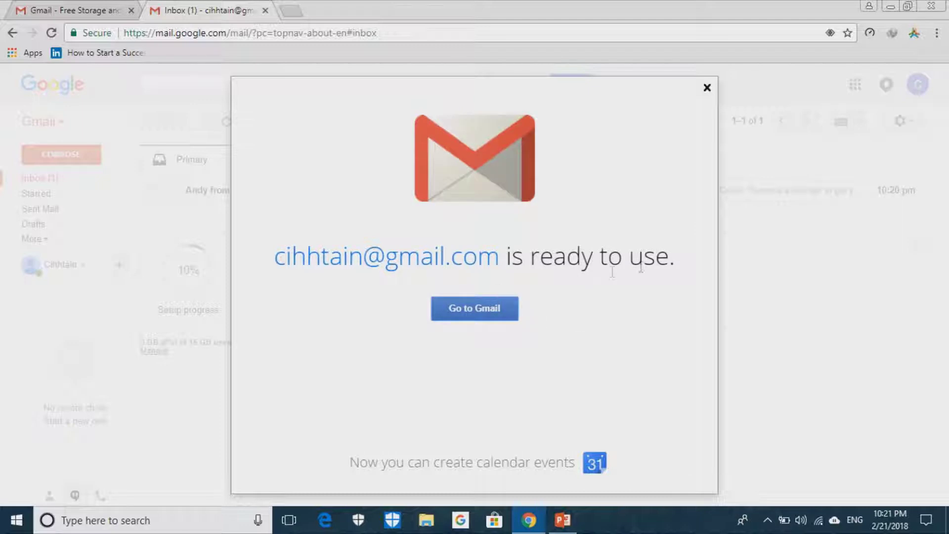
{"action": "left_click", "coordinate": [499, 317]}
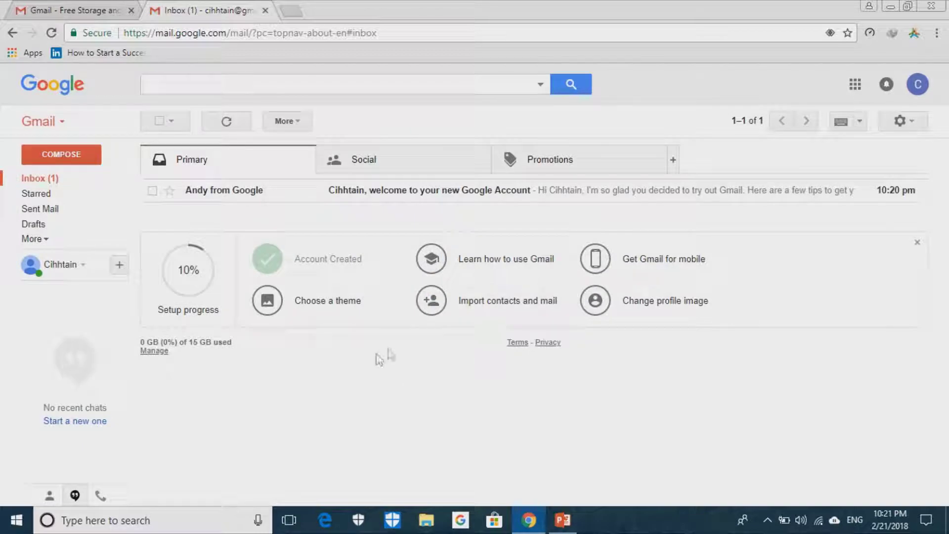